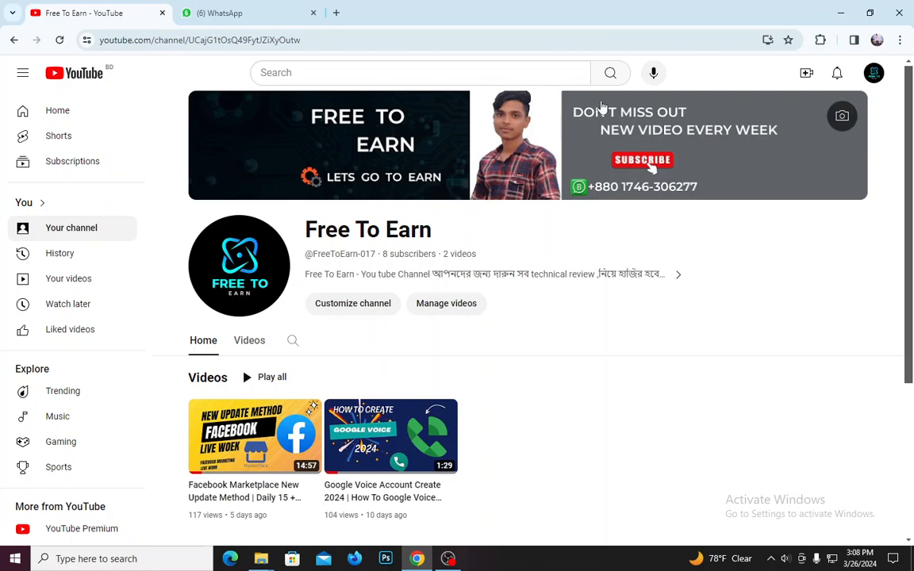
{"action": "left_click", "coordinate": [853, 15]}
{"action": "right_click", "coordinate": [556, 117]}
{"action": "left_click", "coordinate": [585, 151]}
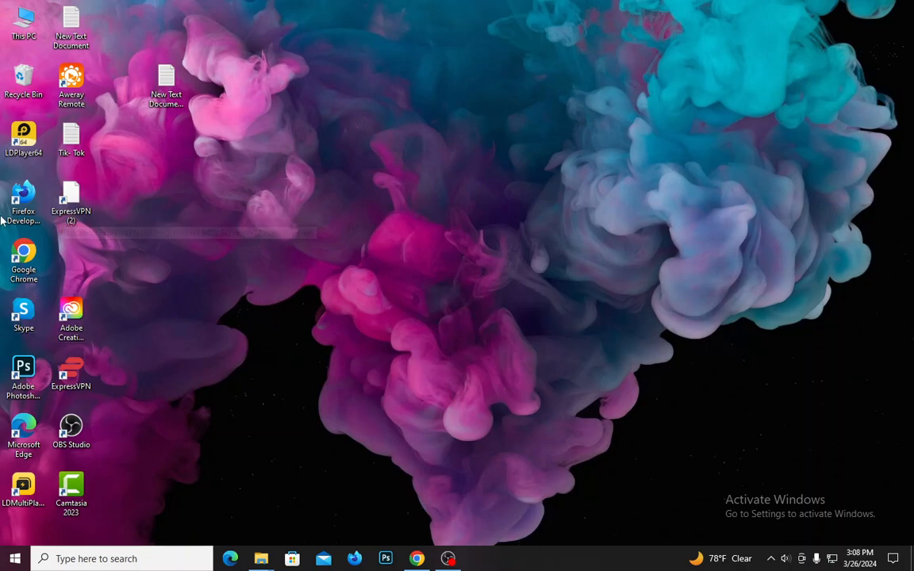
Step: Open the BigMama Proxy Network site in a new Chrome tab and reveal the active proxy's password under My Proxies
{"action": "left_click", "coordinate": [417, 559]}
{"action": "left_click", "coordinate": [337, 13]}
{"action": "left_click", "coordinate": [299, 37]}
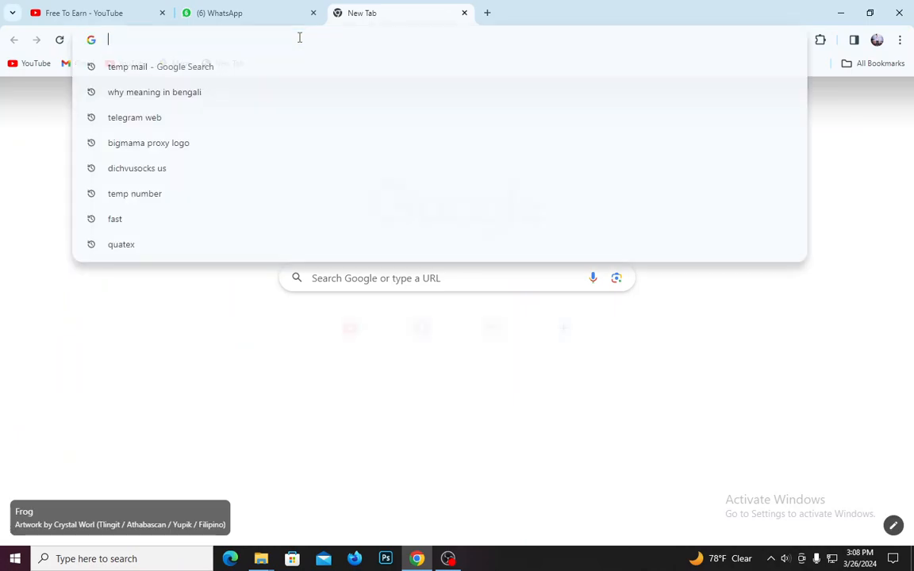
{"action": "type", "text": "bigMama Proxy Network"}
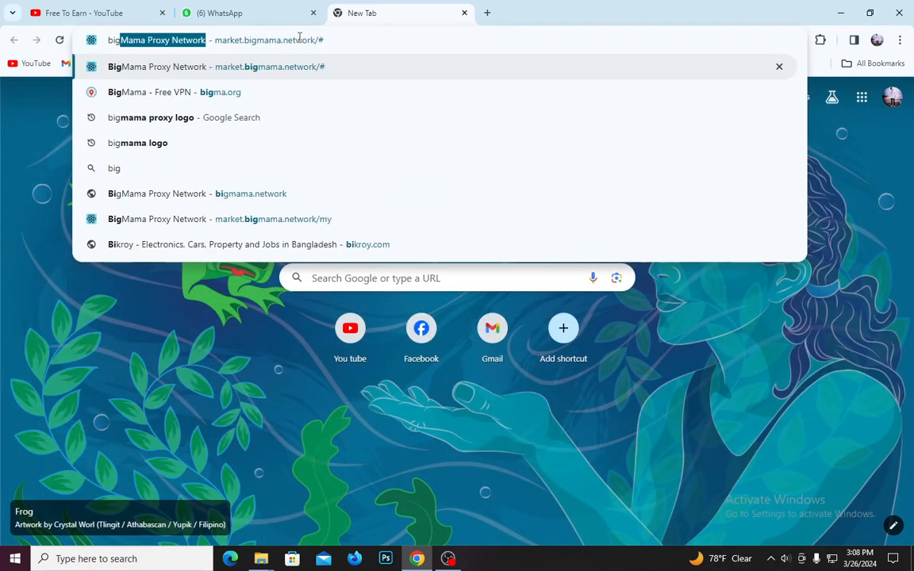
{"action": "left_click", "coordinate": [250, 71]}
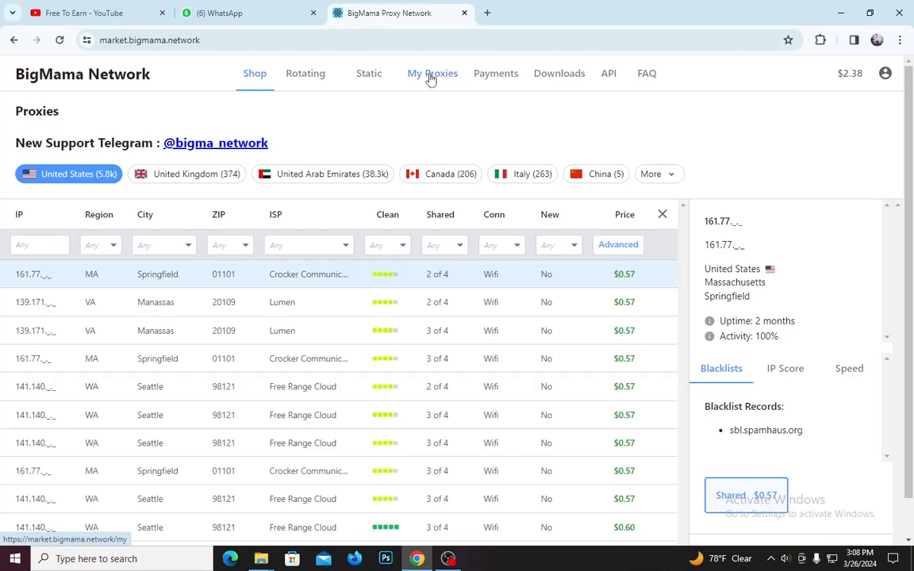
{"action": "left_click", "coordinate": [429, 77]}
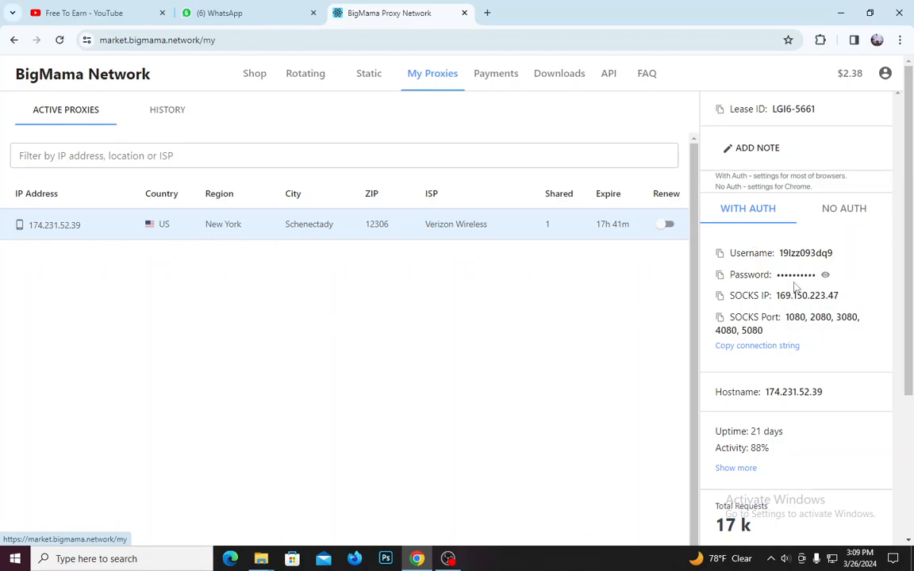
{"action": "left_click", "coordinate": [829, 277]}
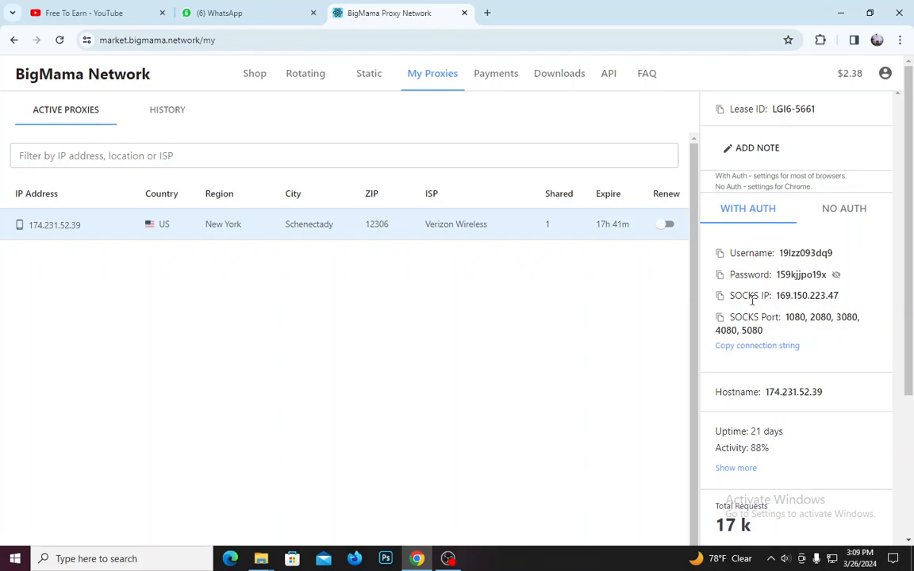
Step: Switch to Firefox Developer Edition and open its extension management page
{"action": "left_click", "coordinate": [840, 13]}
{"action": "right_click", "coordinate": [511, 110]}
{"action": "left_click", "coordinate": [545, 148]}
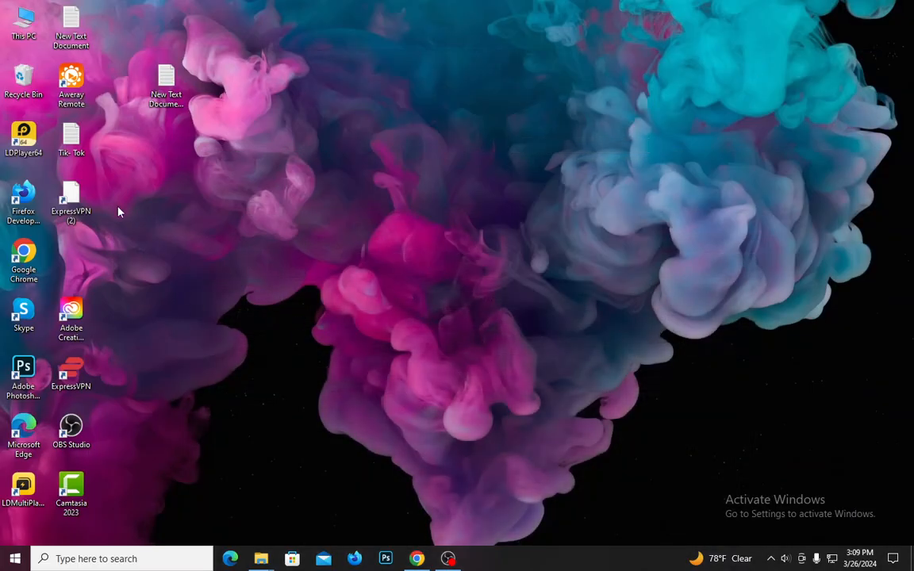
{"action": "double_click", "coordinate": [24, 200]}
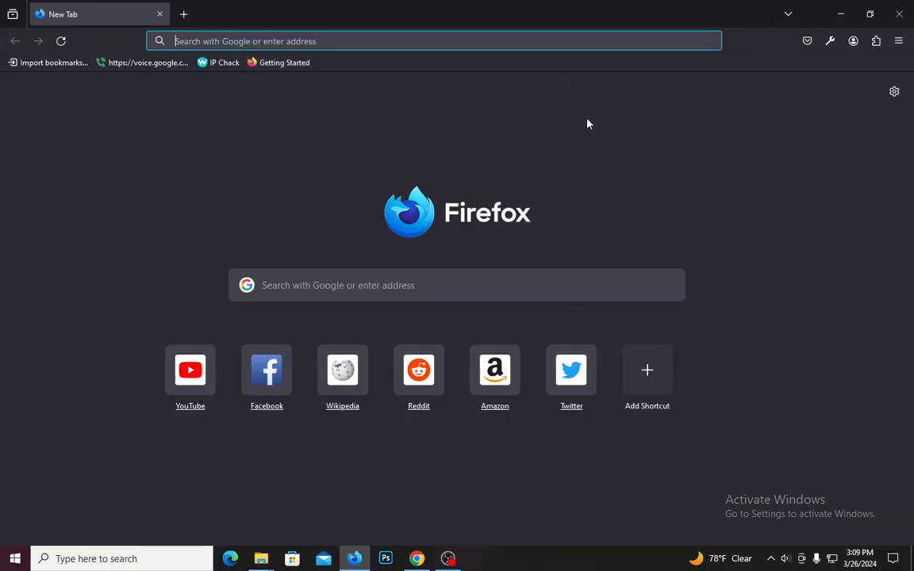
{"action": "left_click", "coordinate": [876, 41]}
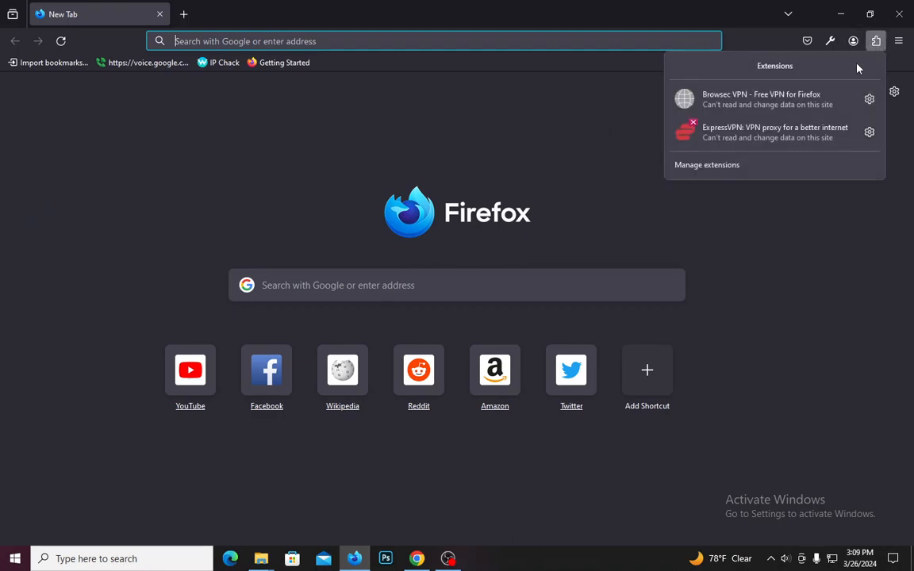
{"action": "left_click", "coordinate": [714, 165]}
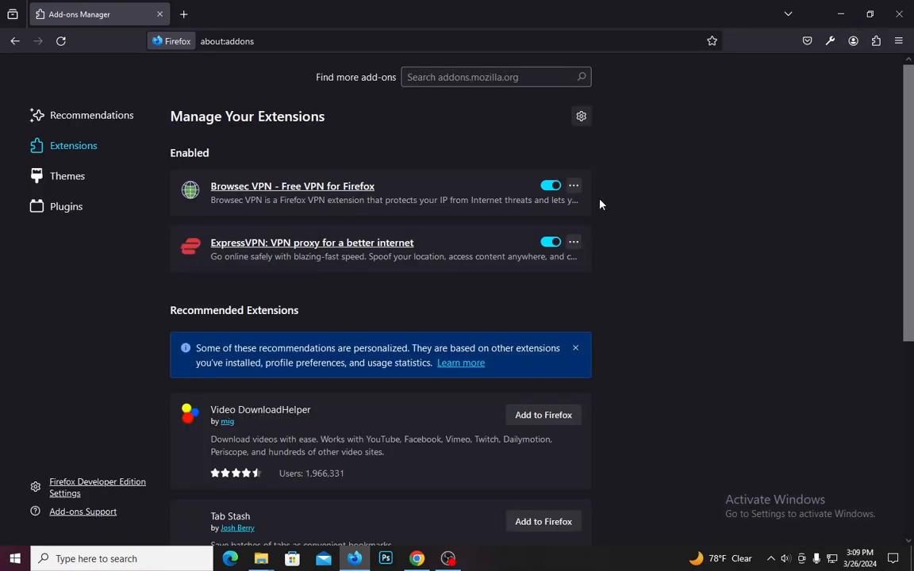
Step: Search the Firefox add-ons site for "foxy froxy"
{"action": "left_click", "coordinate": [444, 77]}
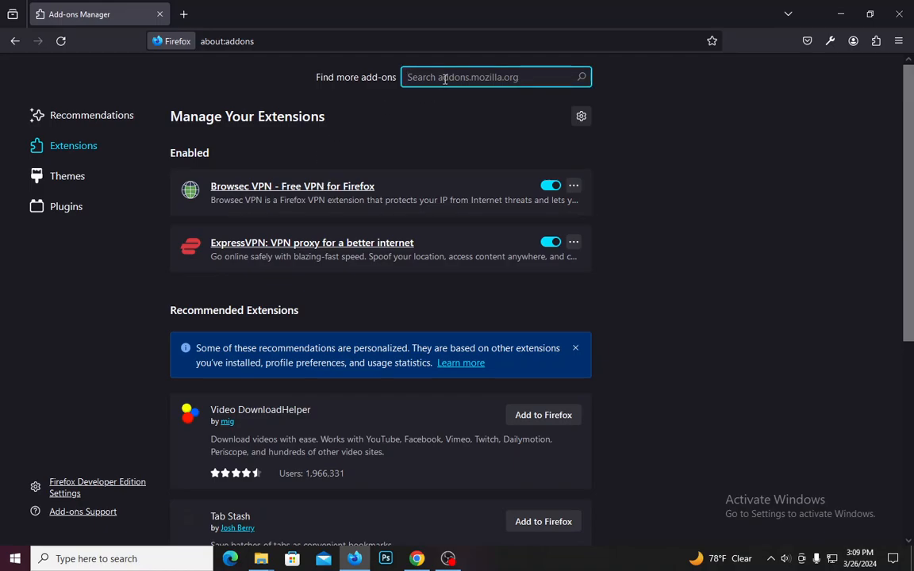
{"action": "type", "text": "foxy froxy"}
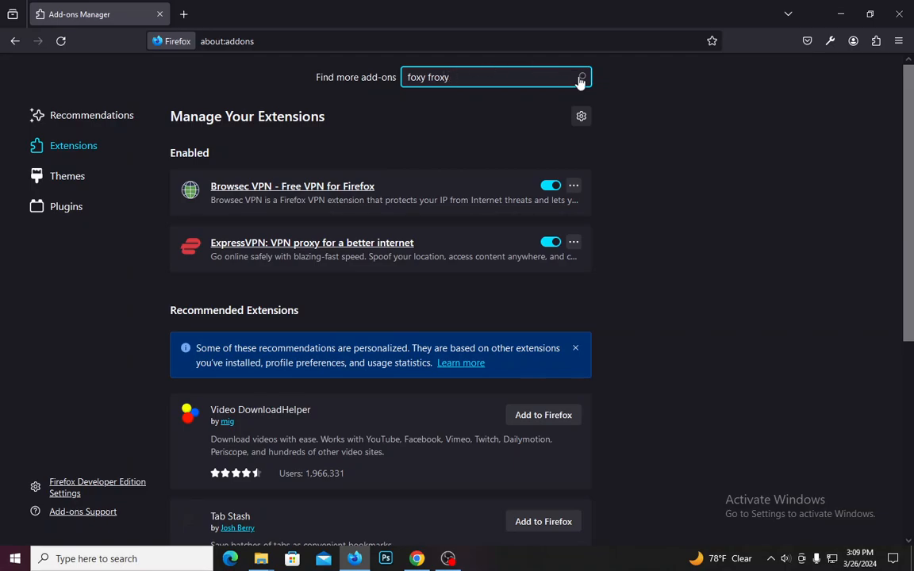
{"action": "key", "text": "Return"}
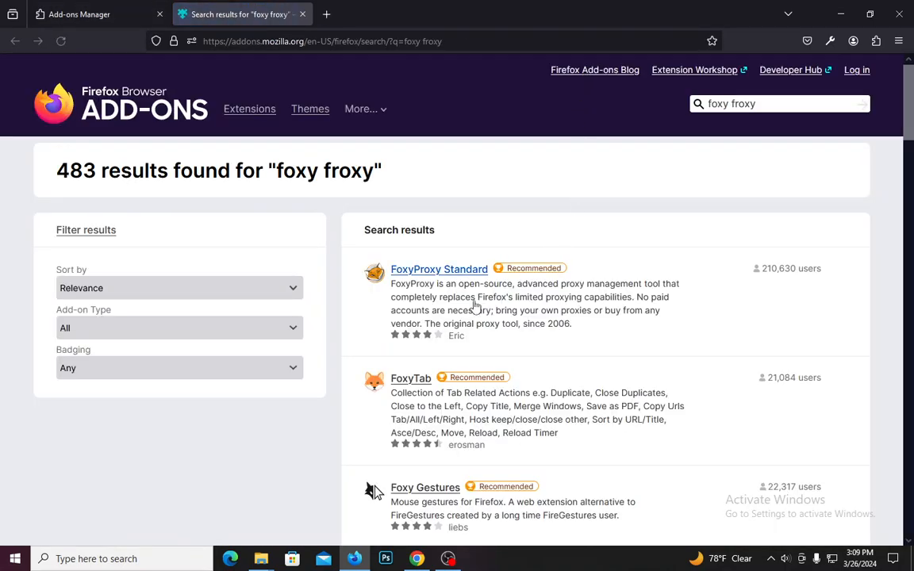
Step: Install the FoxyProxy Standard extension in Firefox, granting its requested permissions
{"action": "left_click", "coordinate": [481, 269]}
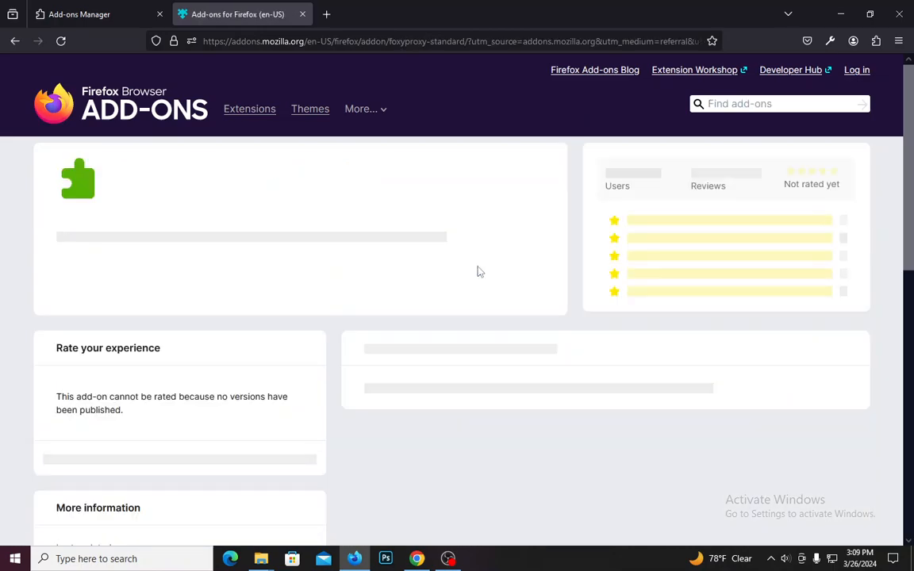
{"action": "left_click", "coordinate": [488, 307]}
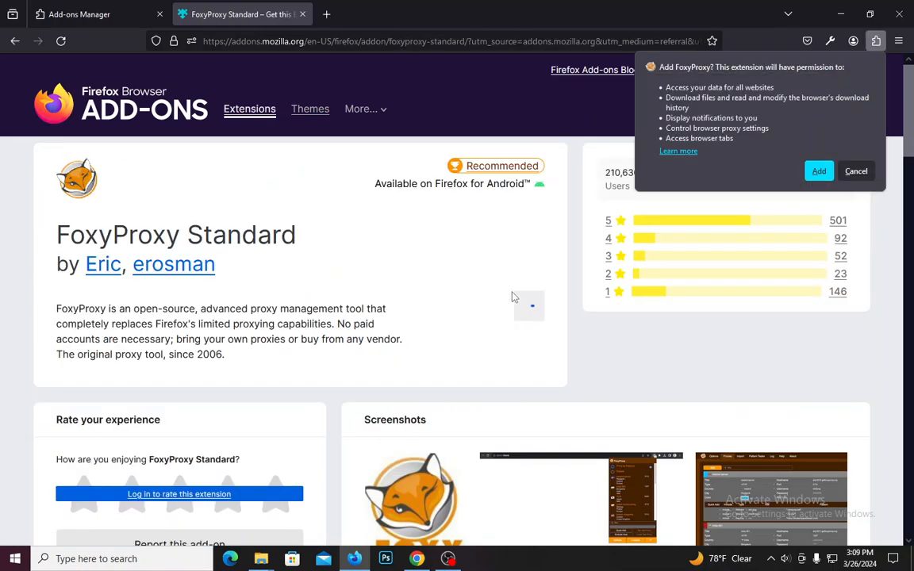
{"action": "left_click", "coordinate": [817, 170]}
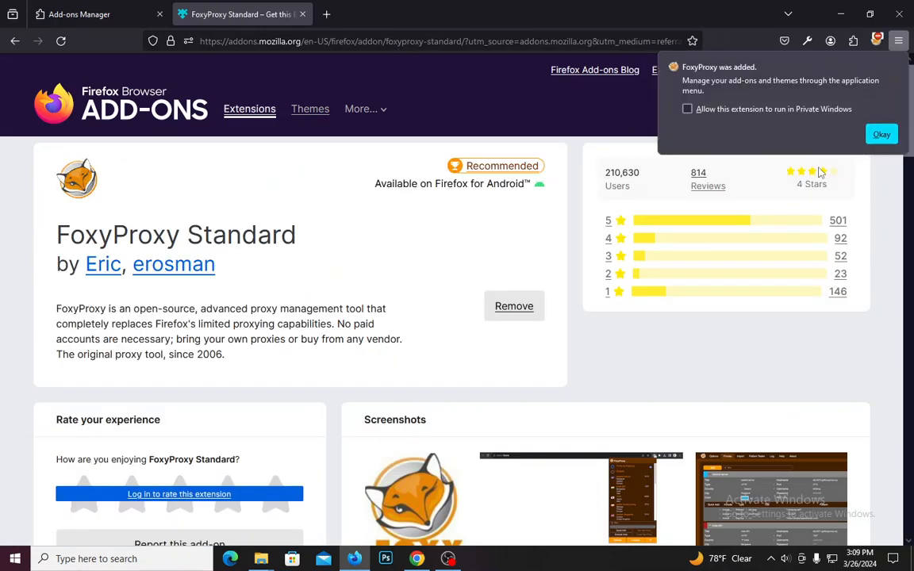
{"action": "left_click", "coordinate": [881, 134]}
Step: Open the FoxyProxy options and add a new blank proxy entry
{"action": "left_click", "coordinate": [876, 41]}
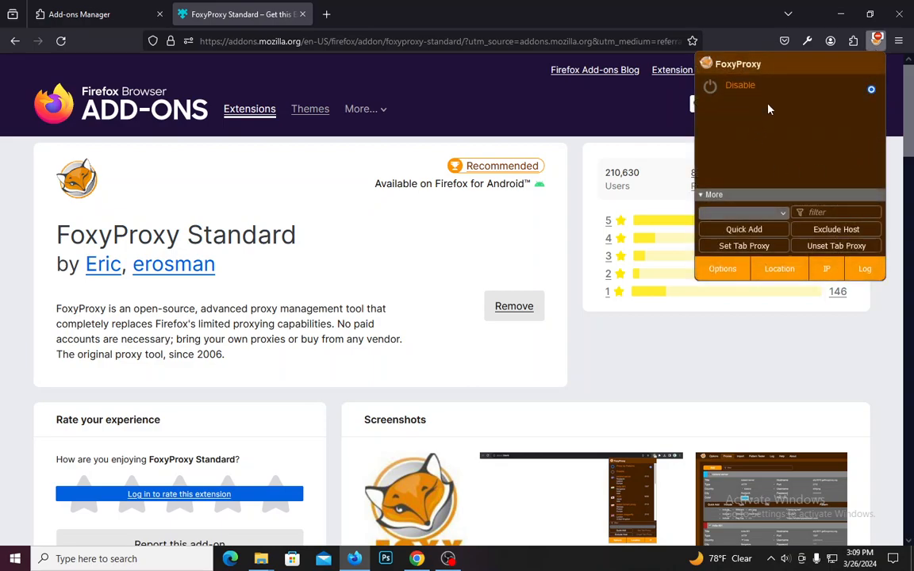
{"action": "left_click", "coordinate": [722, 270]}
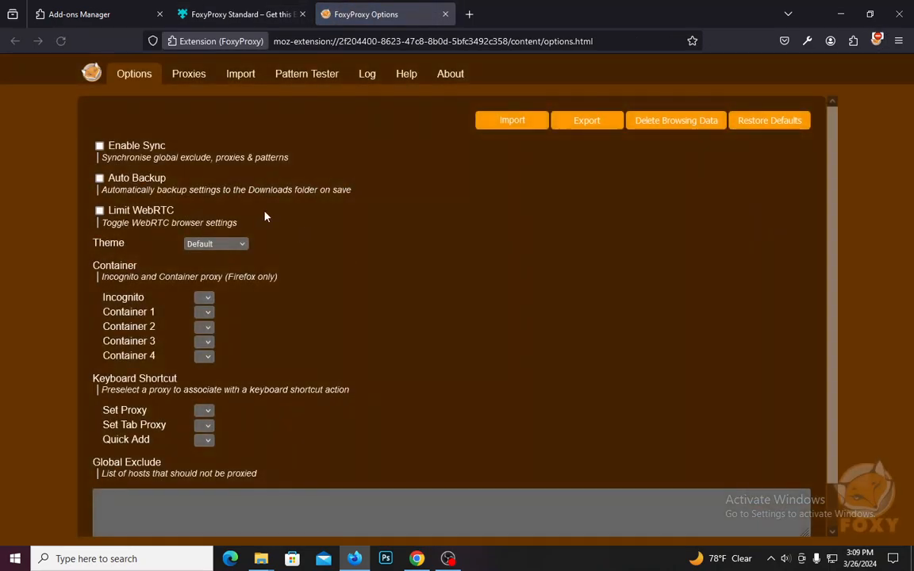
{"action": "left_click", "coordinate": [187, 75]}
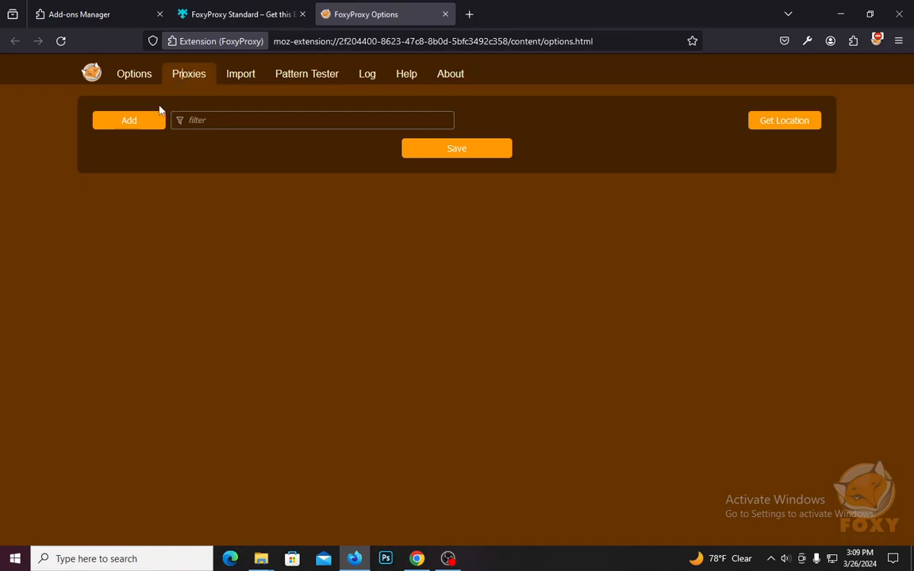
{"action": "left_click", "coordinate": [129, 124]}
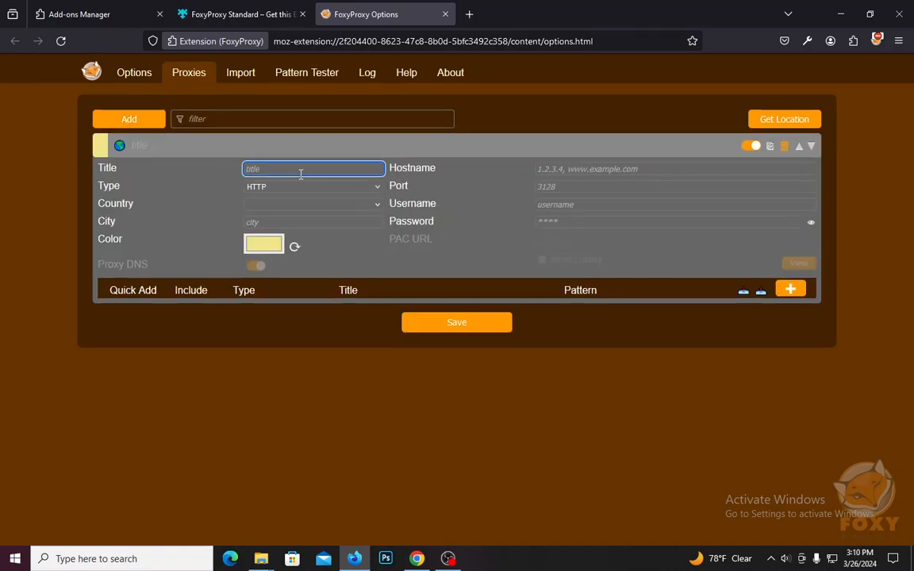
Step: Set the new proxy's type to SOCKS5, its country to United States of America and its city to "New york"
{"action": "left_click", "coordinate": [263, 188]}
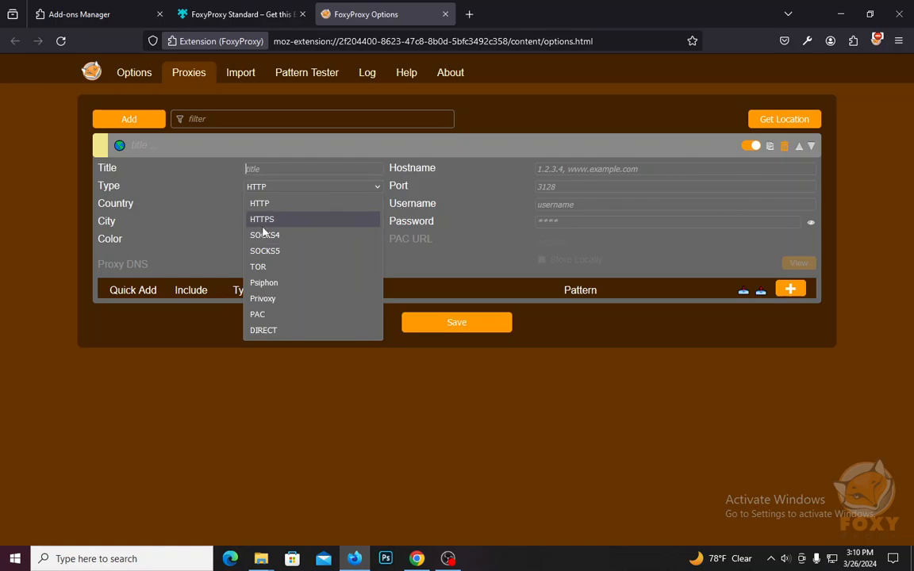
{"action": "left_click", "coordinate": [265, 250]}
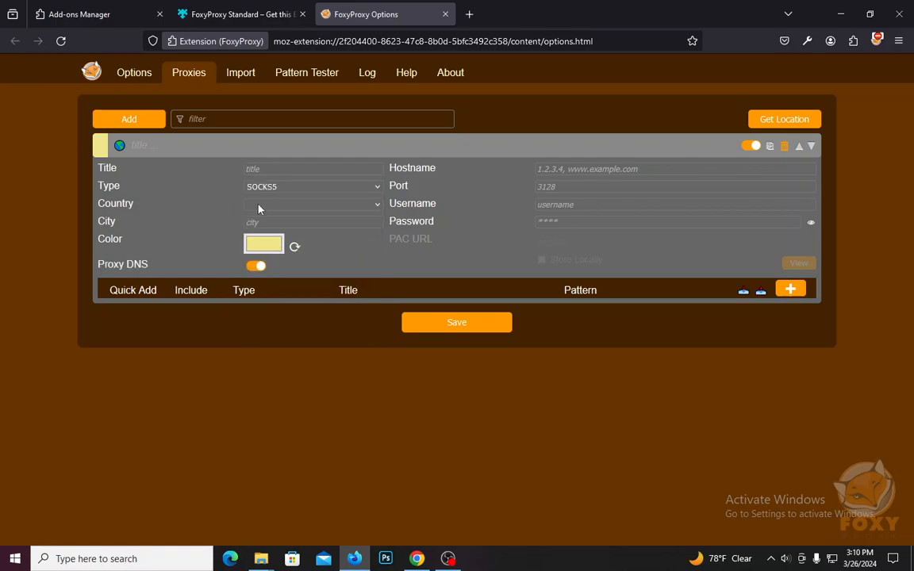
{"action": "left_click", "coordinate": [257, 208]}
{"action": "scroll", "coordinate": [339, 412], "scroll_direction": "down", "scroll_amount": 15}
{"action": "scroll", "coordinate": [336, 411], "scroll_direction": "down", "scroll_amount": 20}
{"action": "scroll", "coordinate": [336, 411], "scroll_direction": "down", "scroll_amount": 5}
{"action": "left_click", "coordinate": [262, 422]}
{"action": "left_click", "coordinate": [284, 223]}
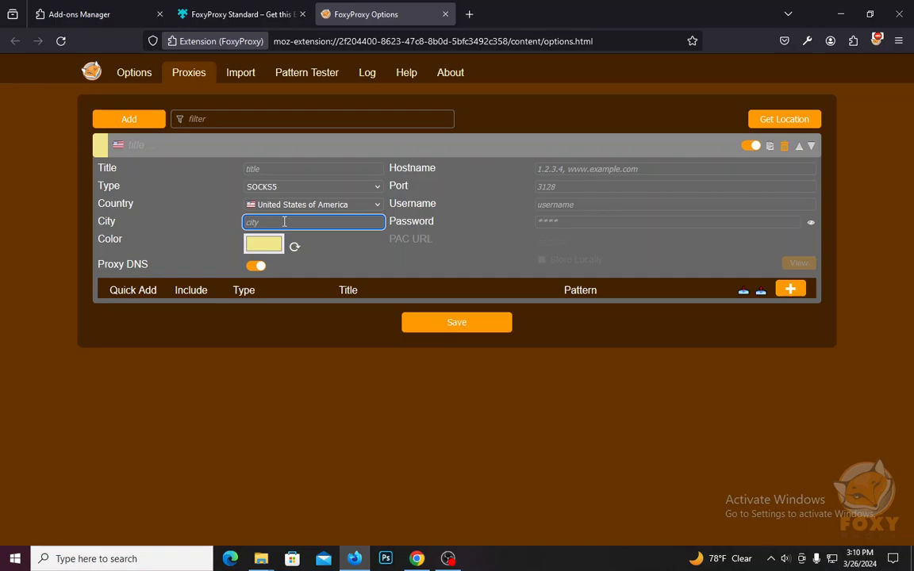
{"action": "type", "text": "New york"}
Step: Copy the proxy username from the BigMama page in Chrome into the username field of the FoxyProxy entry in Firefox
{"action": "left_click", "coordinate": [569, 168]}
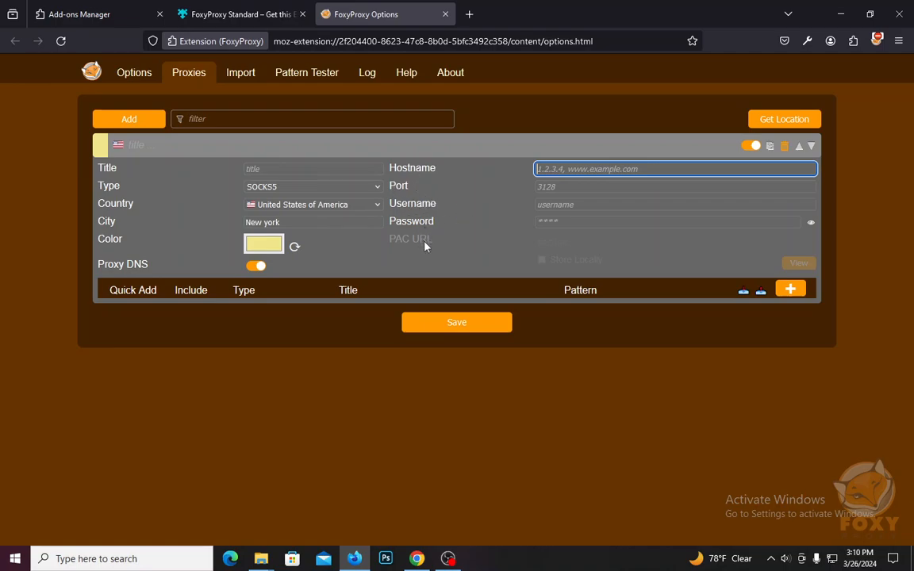
{"action": "left_click", "coordinate": [416, 559]}
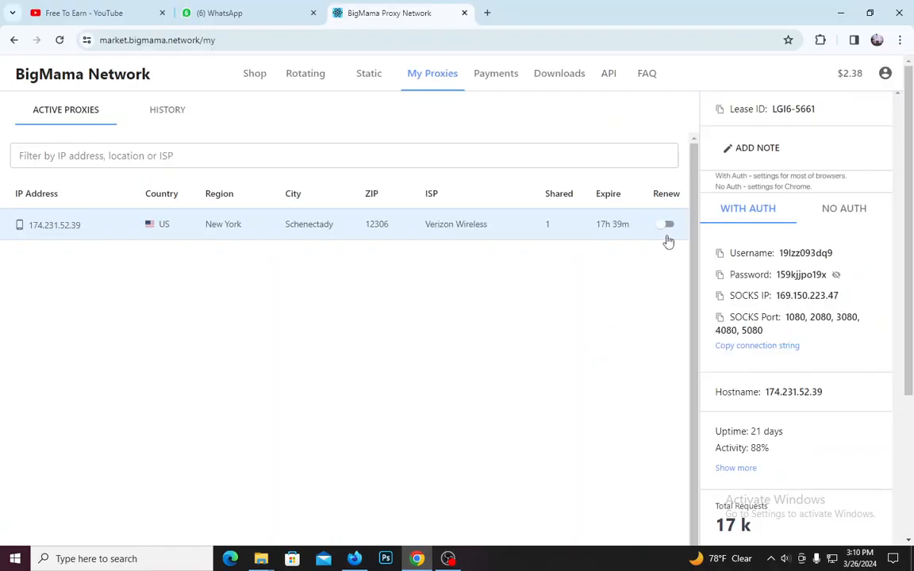
{"action": "double_click", "coordinate": [802, 254]}
{"action": "right_click", "coordinate": [633, 258]}
{"action": "left_click", "coordinate": [653, 265]}
{"action": "left_click", "coordinate": [355, 559]}
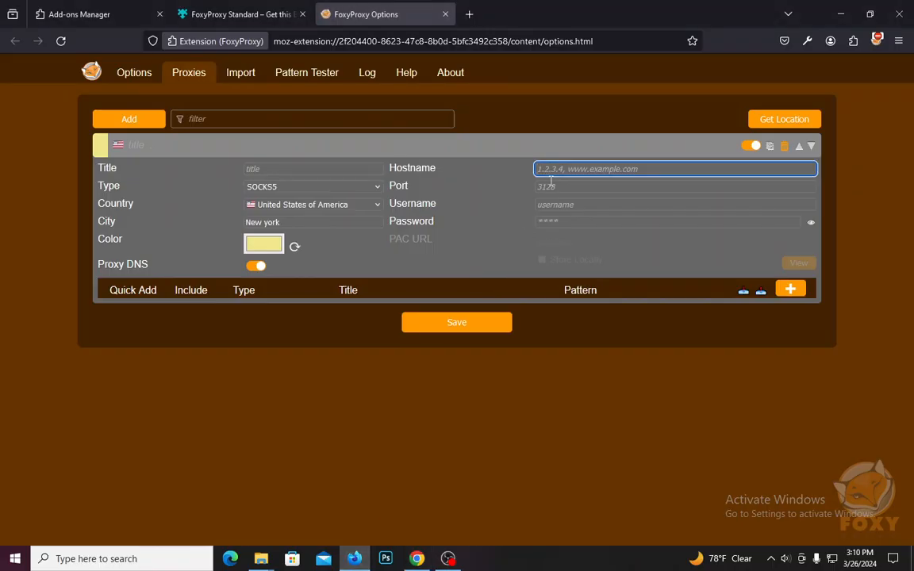
{"action": "left_click", "coordinate": [547, 205]}
{"action": "right_click", "coordinate": [563, 204]}
{"action": "left_click", "coordinate": [601, 322]}
Step: Copy the proxy password from the BigMama page in Chrome into the password field of the FoxyProxy entry in Firefox
{"action": "left_click", "coordinate": [591, 224]}
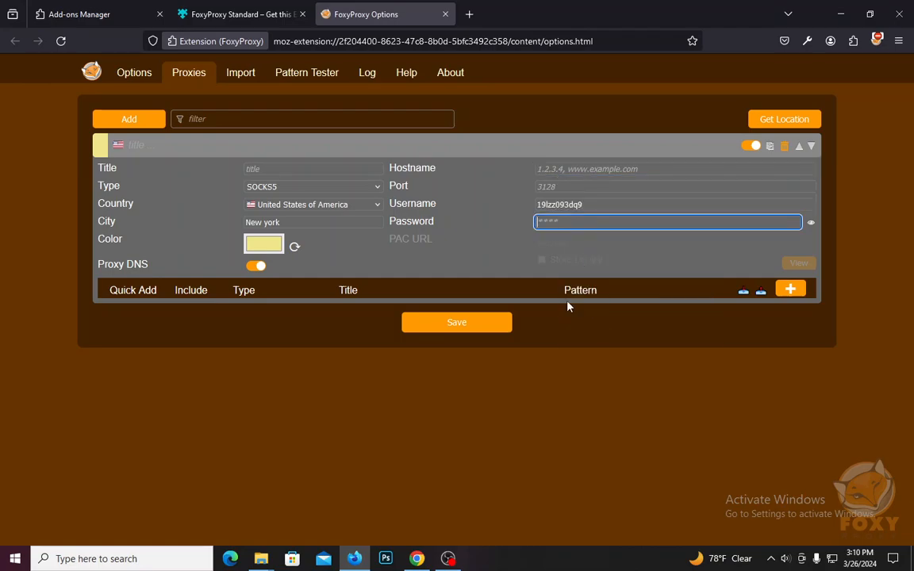
{"action": "left_click", "coordinate": [416, 558]}
{"action": "double_click", "coordinate": [801, 274]}
{"action": "right_click", "coordinate": [804, 276]}
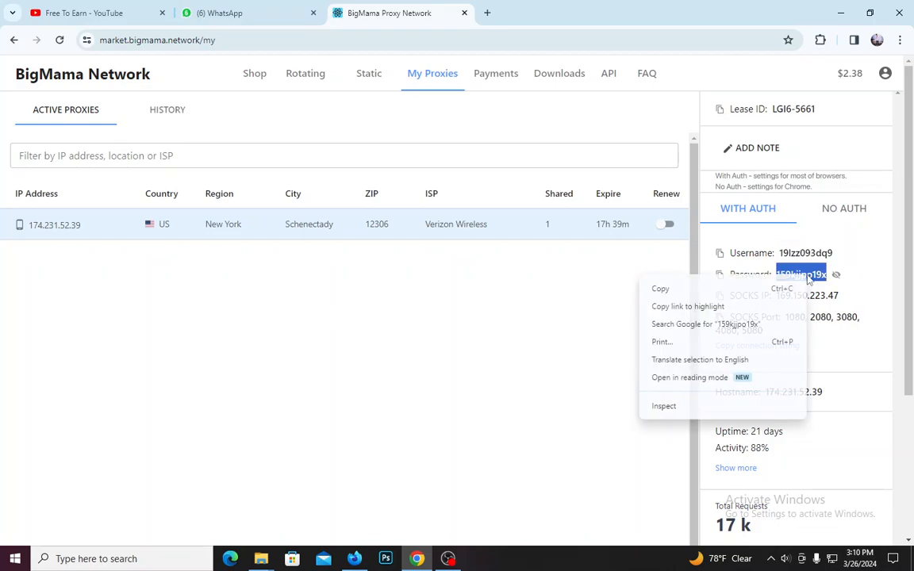
{"action": "left_click", "coordinate": [715, 294]}
{"action": "left_click", "coordinate": [354, 558]}
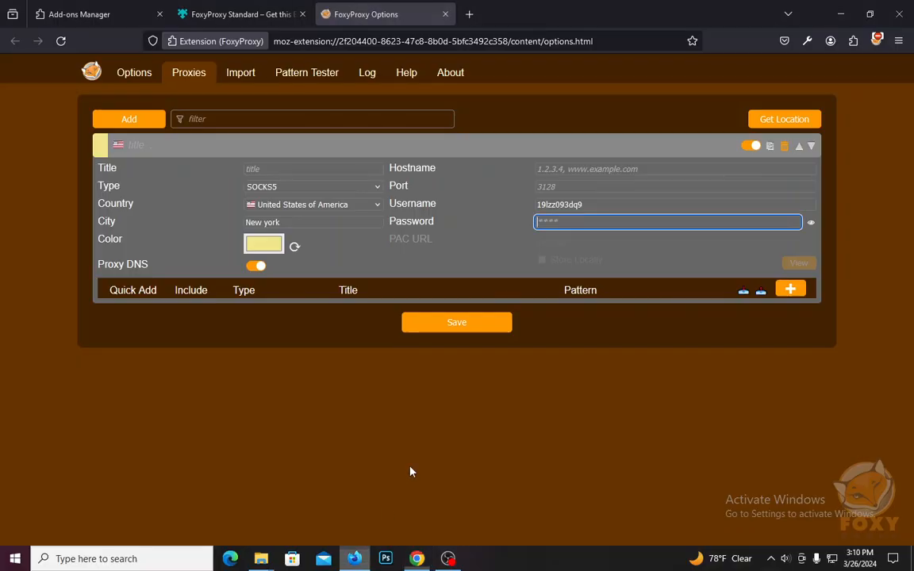
{"action": "right_click", "coordinate": [565, 224]}
{"action": "left_click", "coordinate": [600, 357]}
Step: Copy the SOCKS IP 169.150.223.47 from the BigMama page in Chrome into the hostname of the FoxyProxy entry in Firefox
{"action": "left_click", "coordinate": [589, 168]}
{"action": "left_click", "coordinate": [416, 559]}
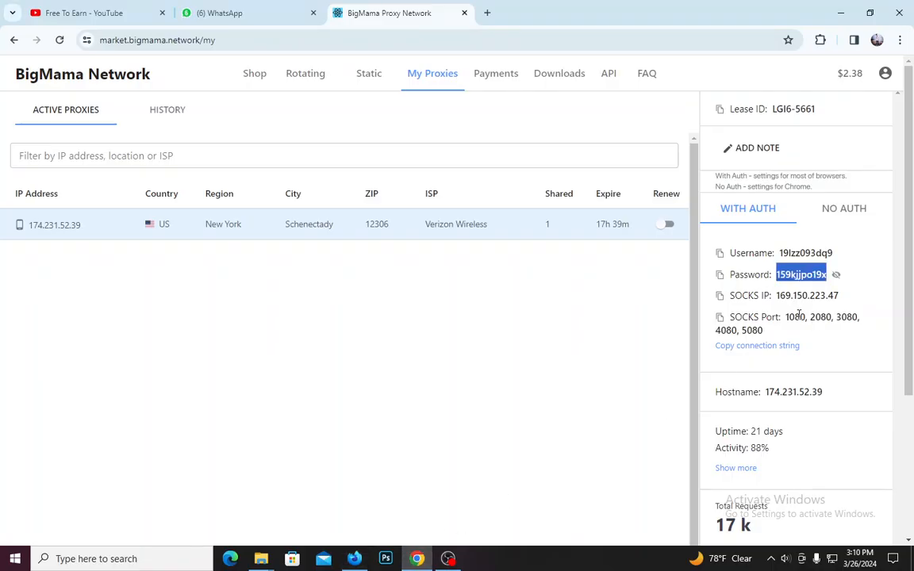
{"action": "double_click", "coordinate": [796, 299]}
{"action": "right_click", "coordinate": [641, 300]}
{"action": "left_click", "coordinate": [698, 311]}
{"action": "left_click", "coordinate": [354, 558]}
{"action": "right_click", "coordinate": [568, 169]}
{"action": "left_click", "coordinate": [602, 289]}
Step: Copy SOCKS port 1080 from the BigMama page in Chrome into the FoxyProxy entry in Firefox and save the proxy
{"action": "key", "text": "Tab"}
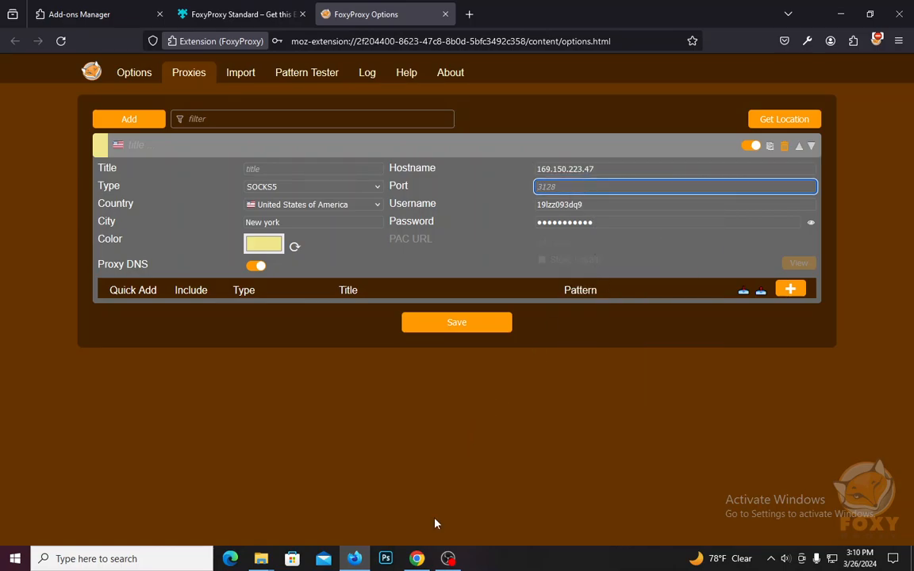
{"action": "left_click", "coordinate": [417, 558]}
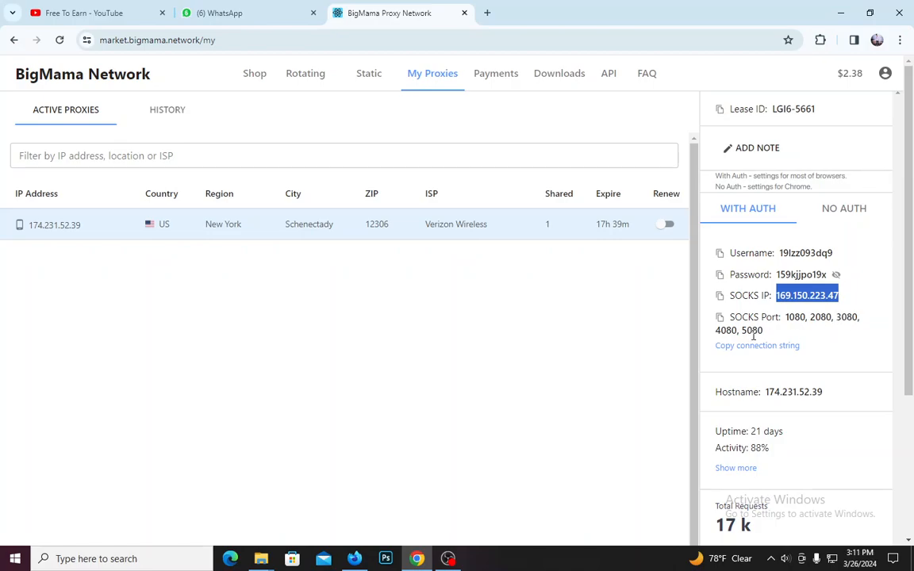
{"action": "double_click", "coordinate": [794, 317]}
{"action": "right_click", "coordinate": [794, 316]}
{"action": "left_click", "coordinate": [710, 331]}
{"action": "left_click", "coordinate": [355, 559]}
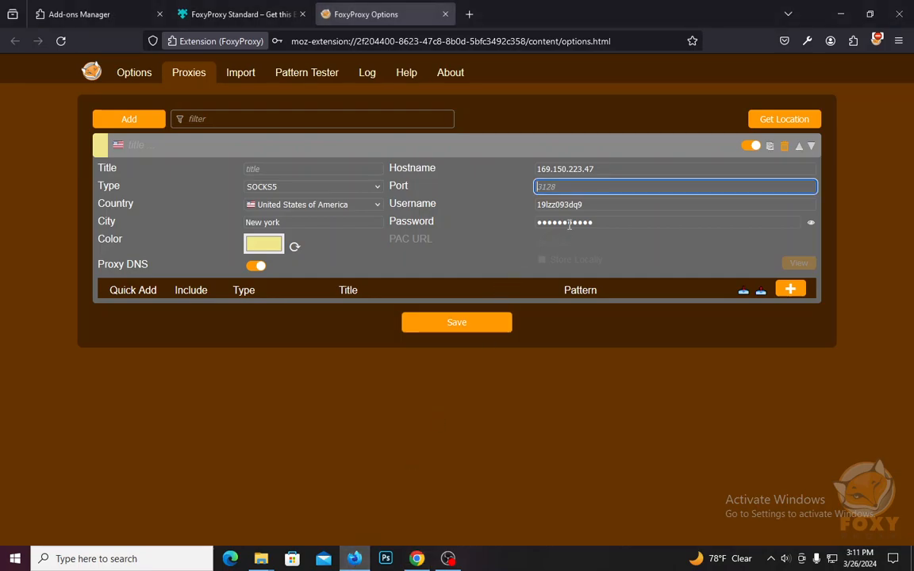
{"action": "right_click", "coordinate": [585, 187]}
{"action": "left_click", "coordinate": [634, 308]}
{"action": "left_click", "coordinate": [481, 327]}
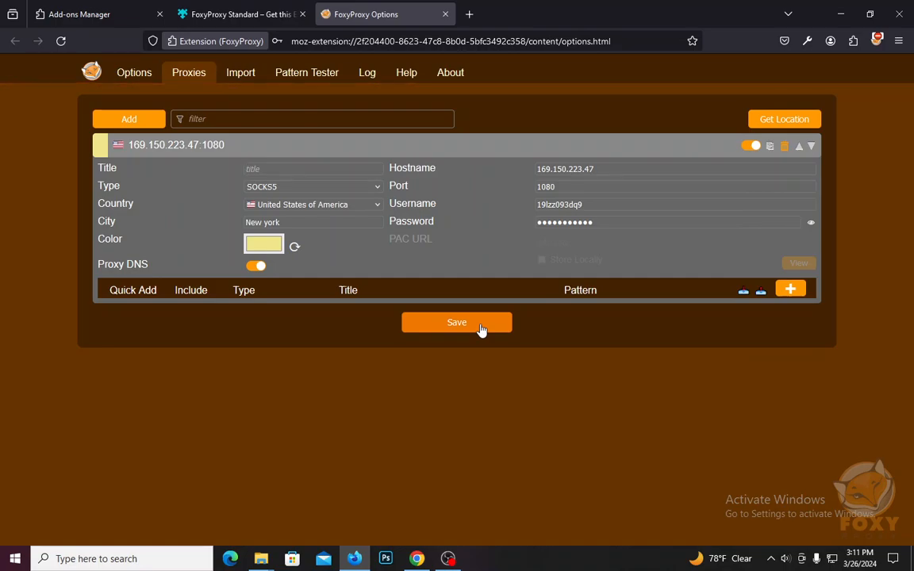
Step: View the saved New York proxy in the FoxyProxy extension's proxy list
{"action": "left_click", "coordinate": [876, 40]}
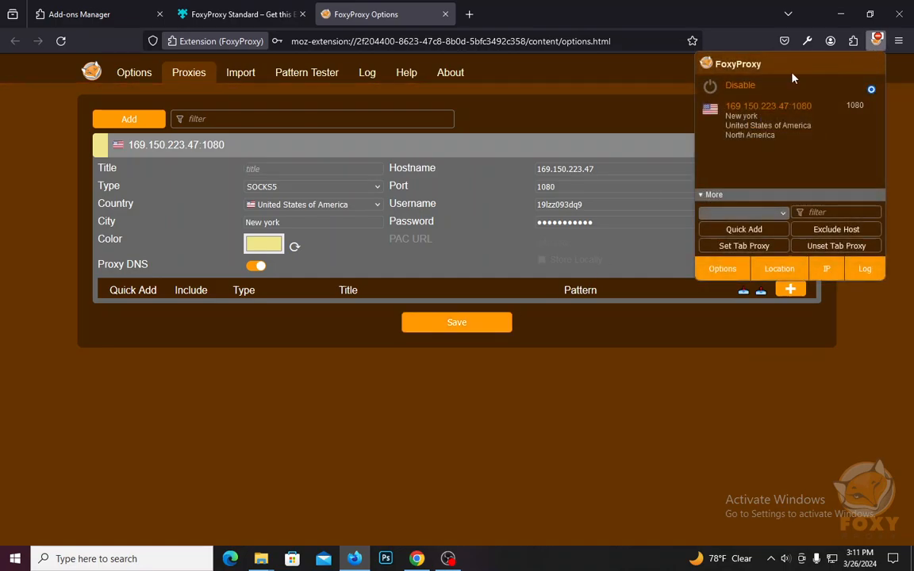
{"action": "left_click", "coordinate": [743, 116]}
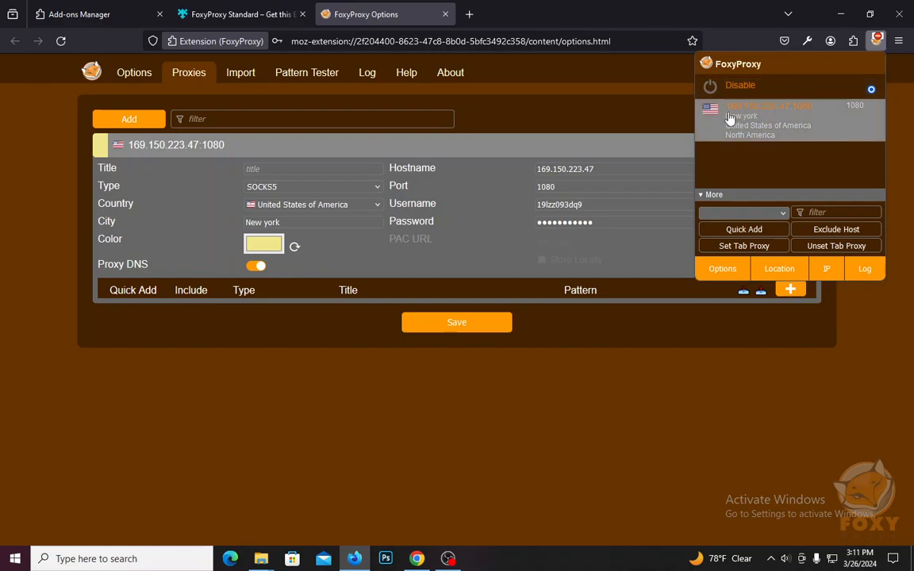
{"action": "left_click", "coordinate": [614, 116]}
Step: Load whoer.net in a new tab and close the FoxyProxy Options, extension page and Add-ons Manager tabs
{"action": "key", "text": "ctrl+t"}
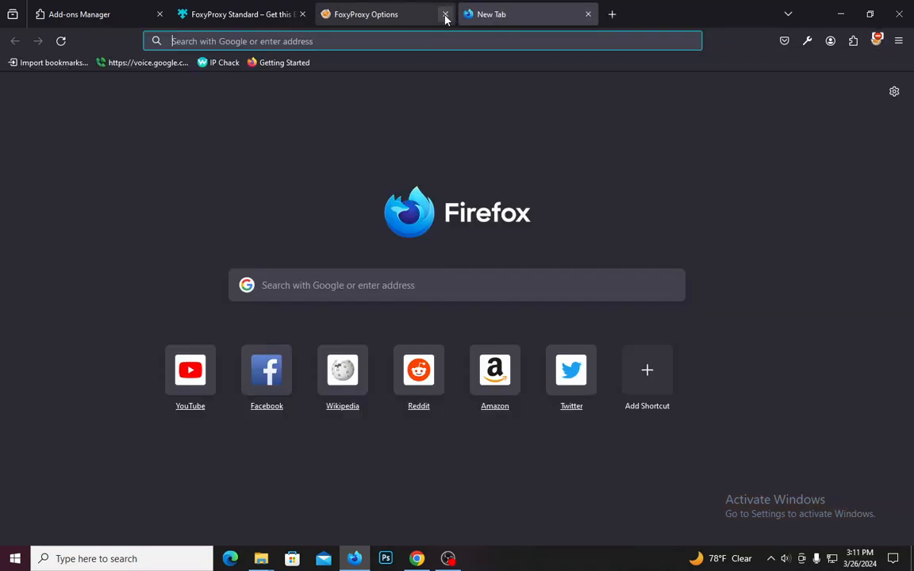
{"action": "left_click", "coordinate": [445, 14]}
{"action": "left_click", "coordinate": [302, 14]}
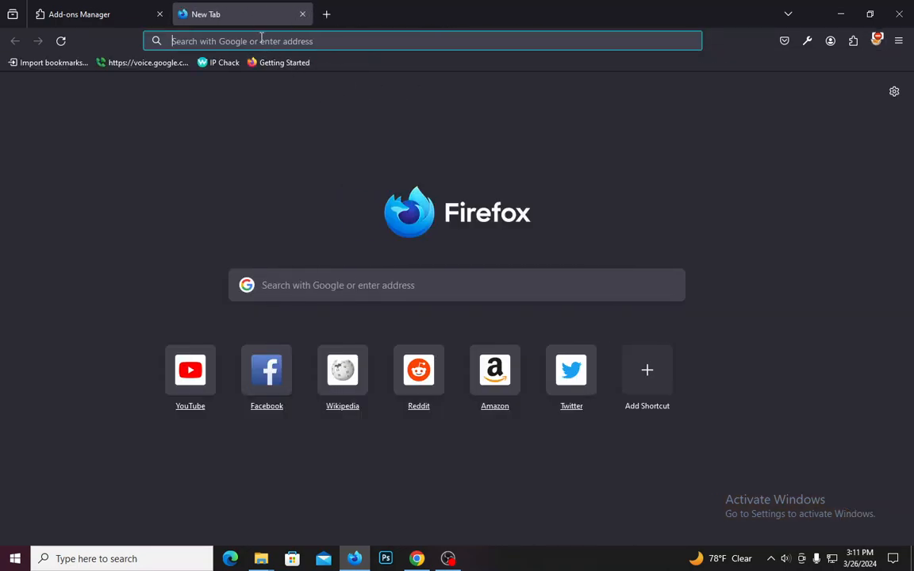
{"action": "left_click", "coordinate": [261, 40]}
{"action": "type", "text": "whoer.net/"}
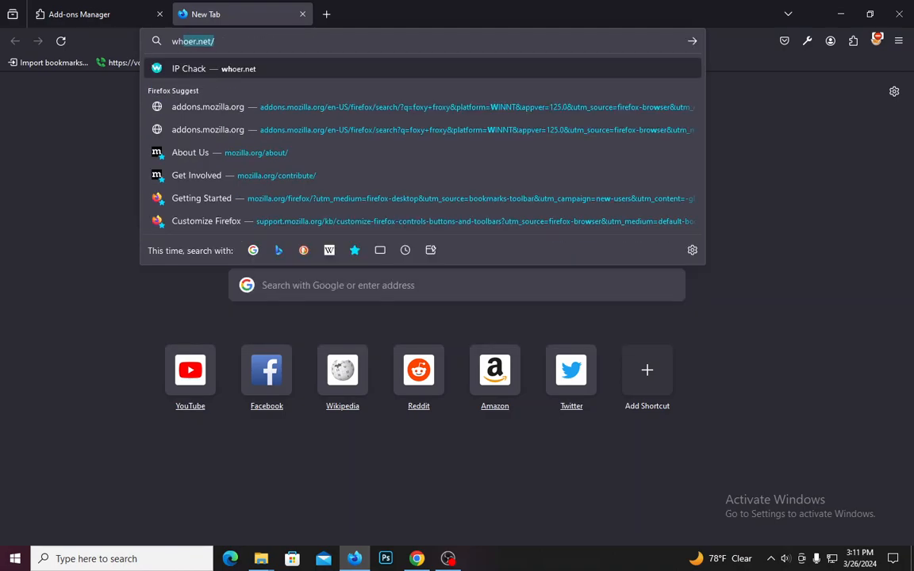
{"action": "left_click", "coordinate": [226, 66]}
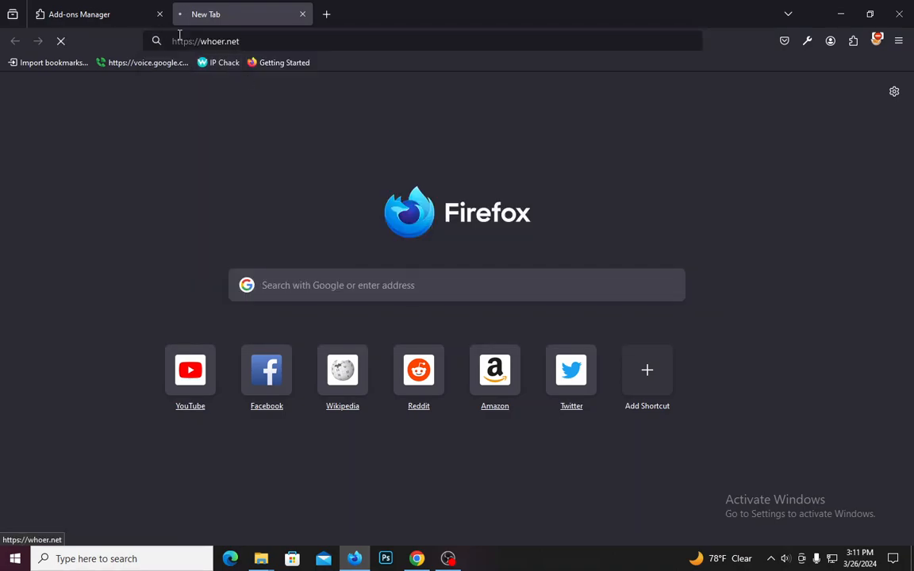
{"action": "left_click", "coordinate": [160, 15]}
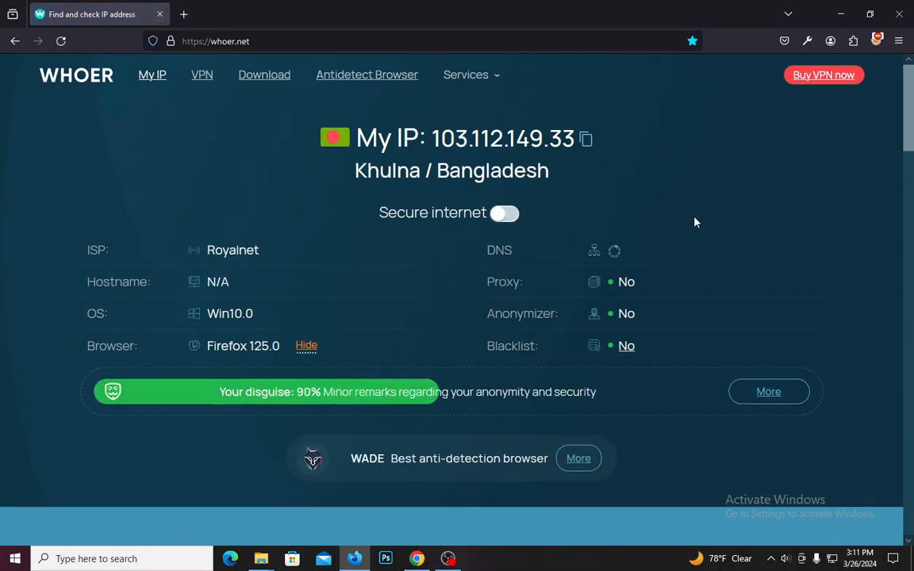
Step: Enable the New York proxy 169.150.223.47:1080 in FoxyProxy
{"action": "left_click", "coordinate": [877, 41]}
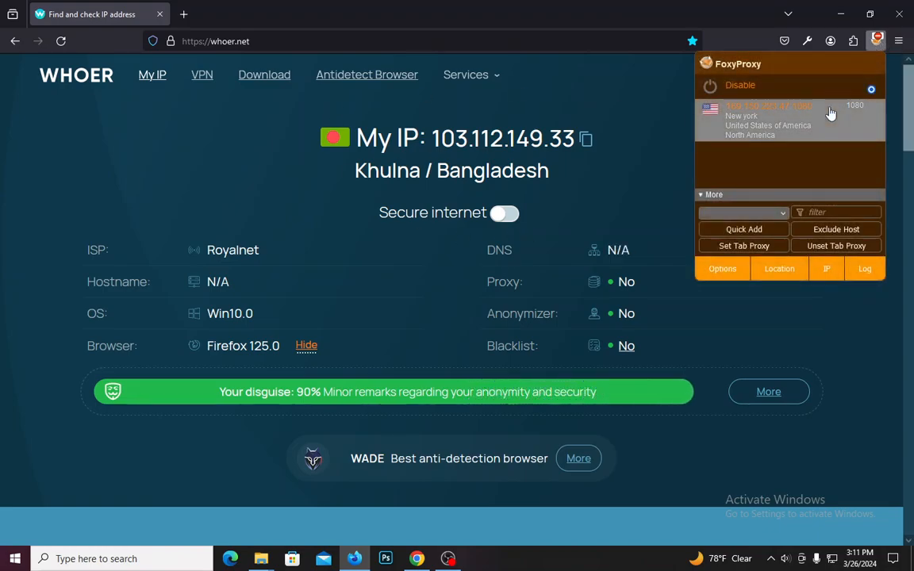
{"action": "left_click", "coordinate": [830, 114]}
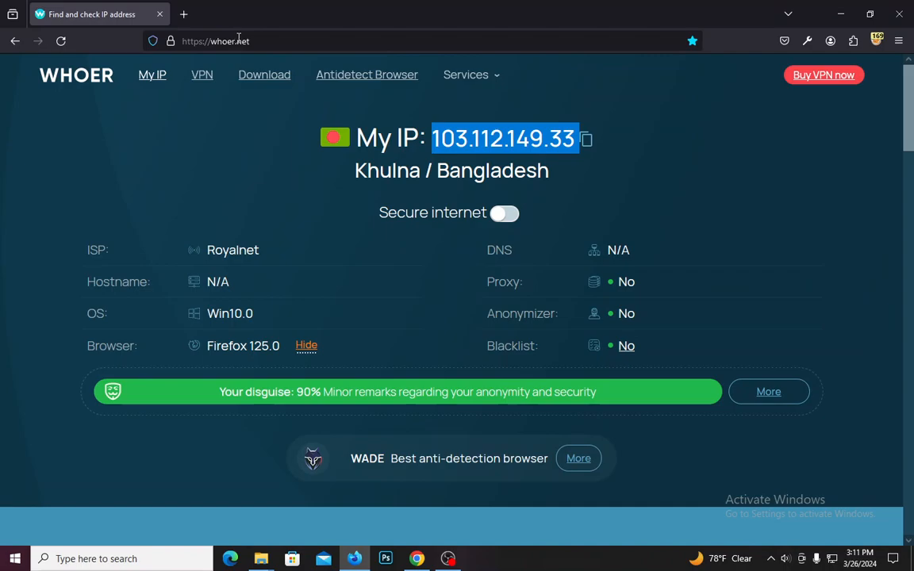
Step: Replace the whoer.net tab with a blank one and clear all Firefox history and data for the time range Everything
{"action": "left_click", "coordinate": [184, 14]}
{"action": "left_click", "coordinate": [159, 15]}
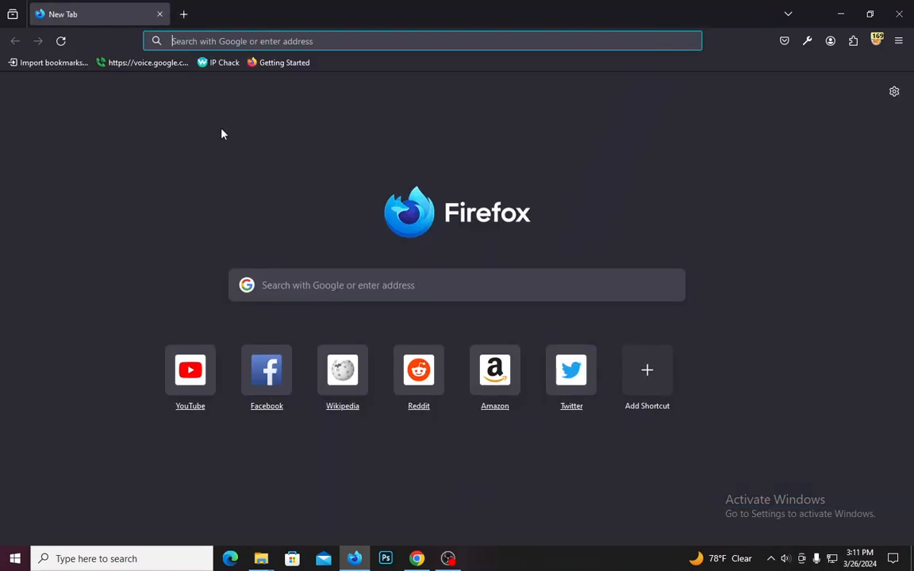
{"action": "key", "text": "ctrl+shift+Delete"}
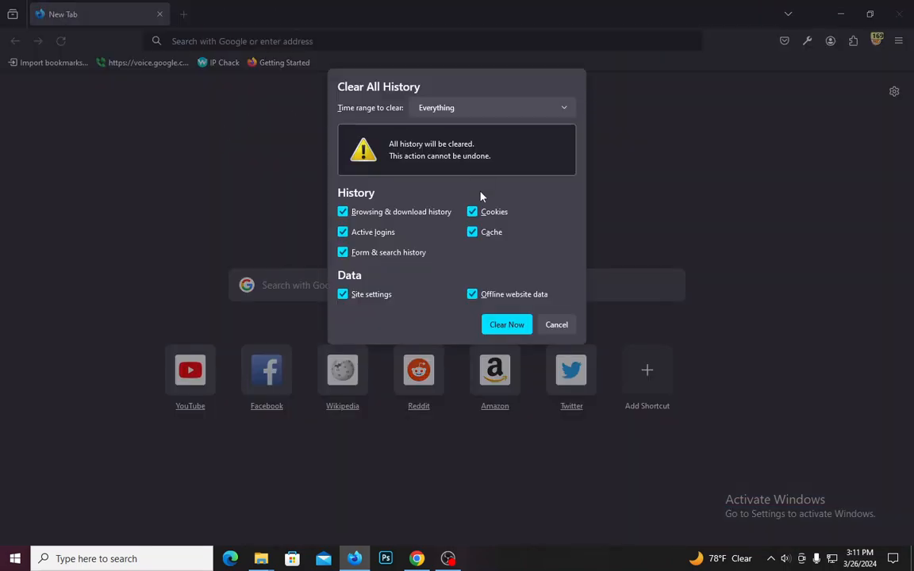
{"action": "left_click", "coordinate": [498, 325]}
Step: Load whoer.net again and examine the IP address, location, WebRTC and time zone details through the proxy
{"action": "left_click", "coordinate": [198, 41]}
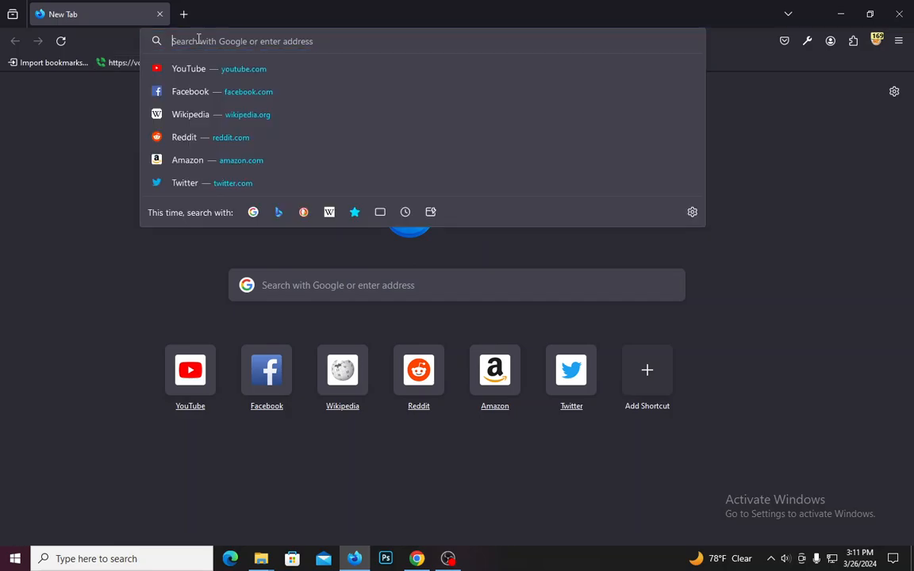
{"action": "type", "text": "w"}
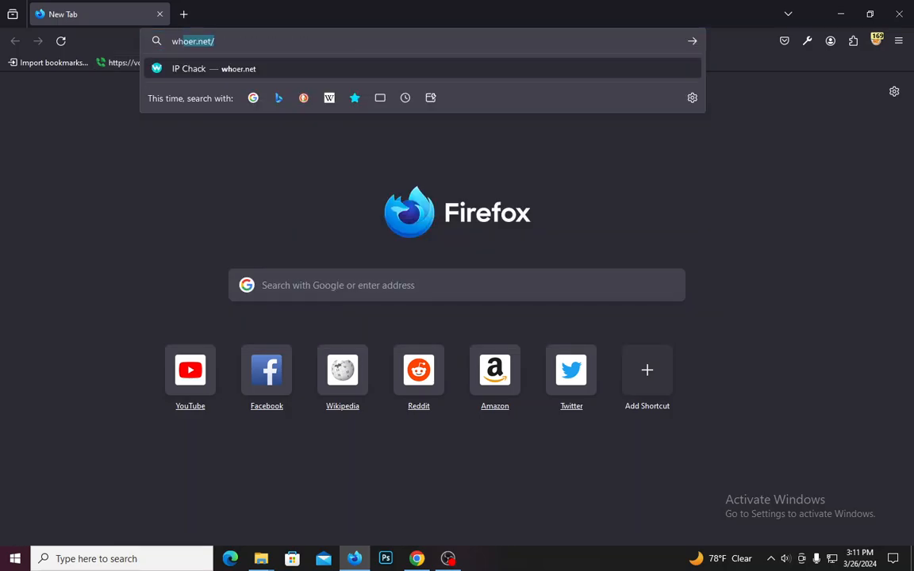
{"action": "type", "text": "h"}
{"action": "key", "text": "Return"}
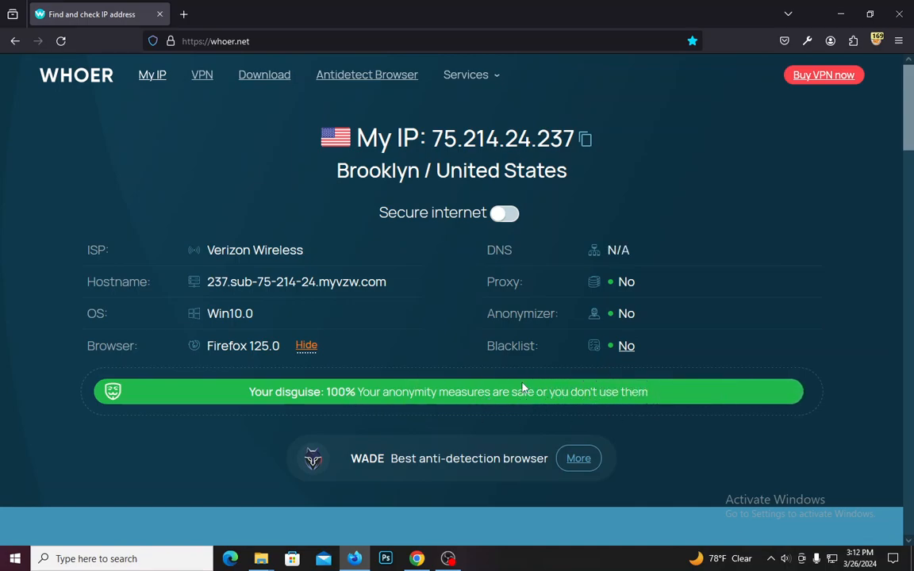
{"action": "scroll", "coordinate": [522, 386], "scroll_direction": "down", "scroll_amount": 15}
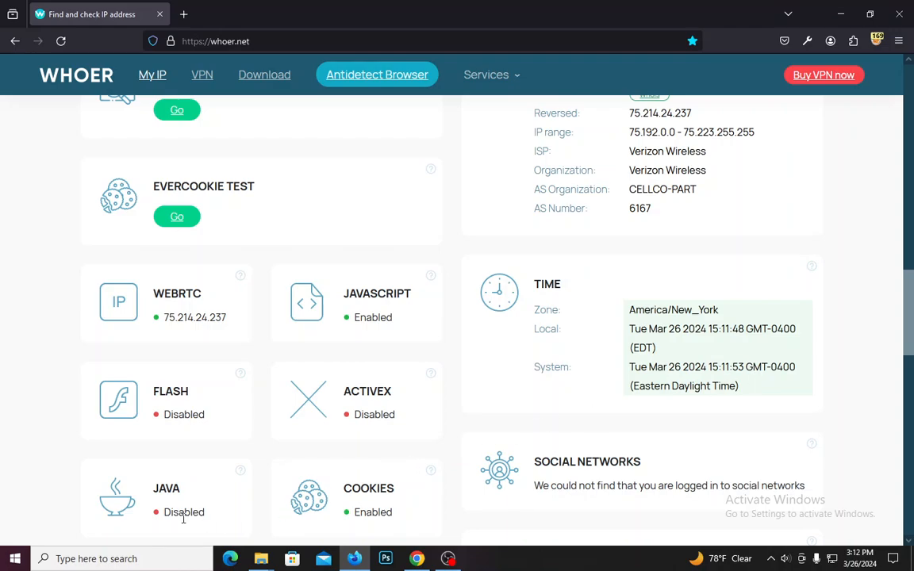
{"action": "scroll", "coordinate": [612, 378], "scroll_direction": "up", "scroll_amount": 15}
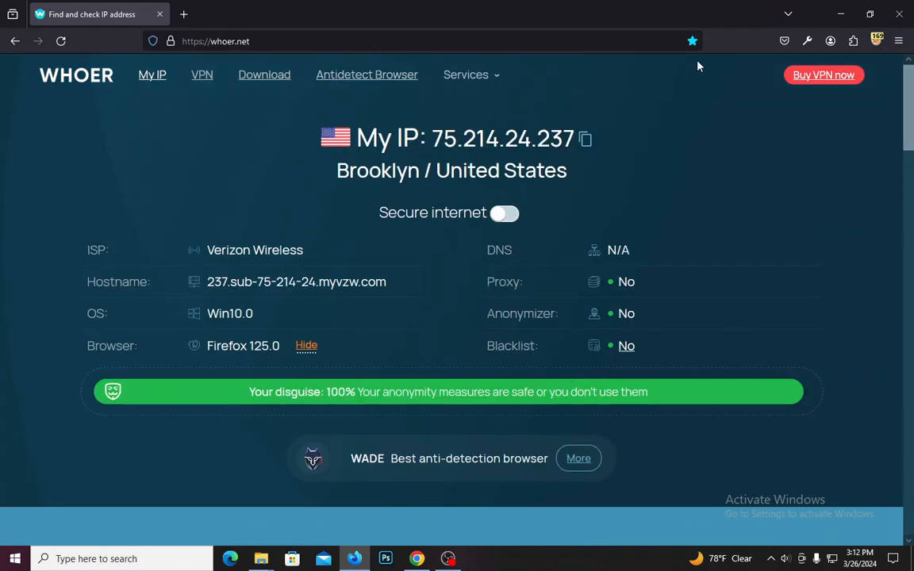
Step: Minimize Firefox and view the WhatsApp buy group and the Free To Earn YouTube channel in Chrome
{"action": "left_click", "coordinate": [840, 14]}
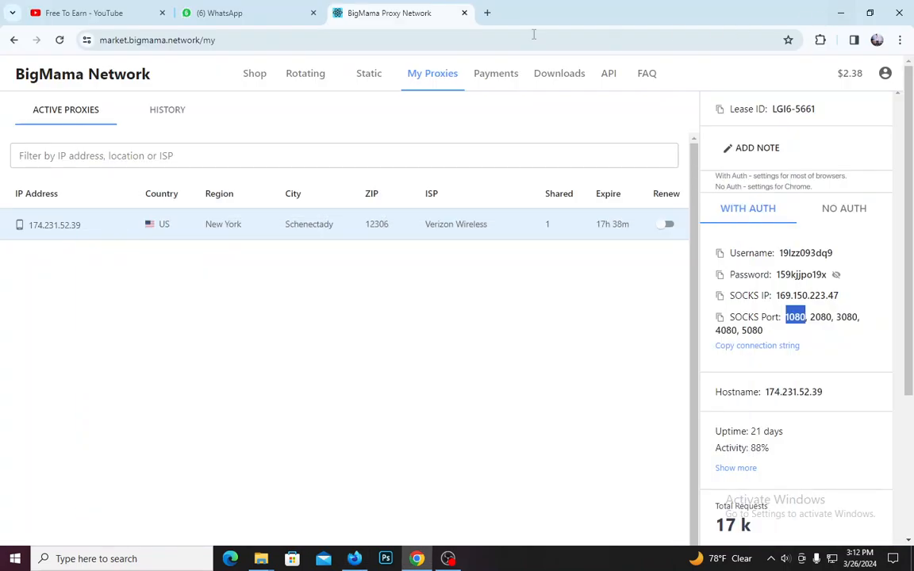
{"action": "left_click", "coordinate": [223, 10]}
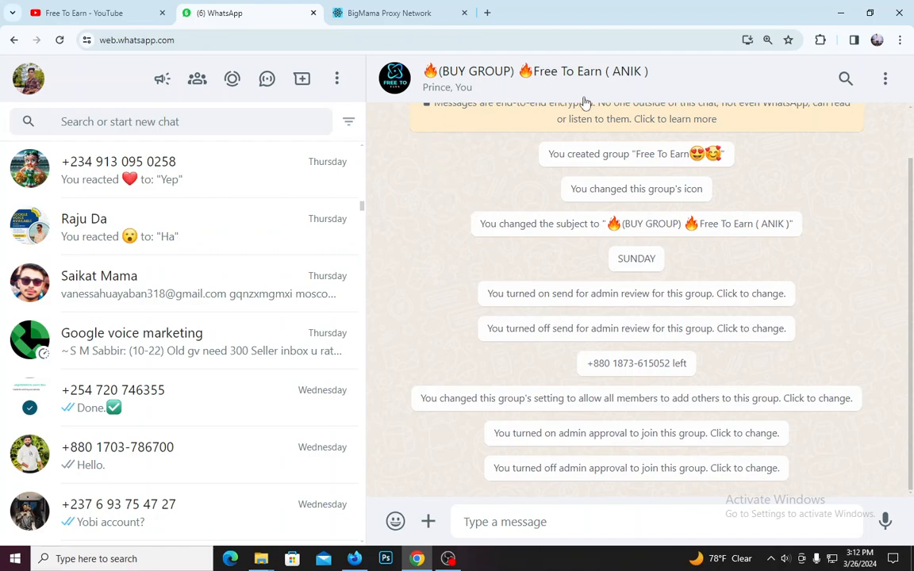
{"action": "left_click", "coordinate": [88, 22]}
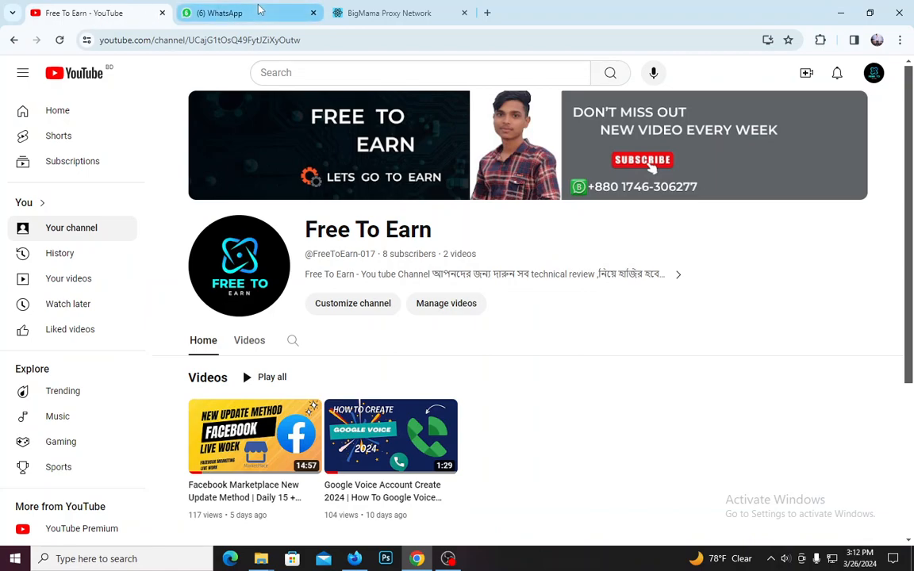
{"action": "mouse_move", "coordinate": [258, 9]}
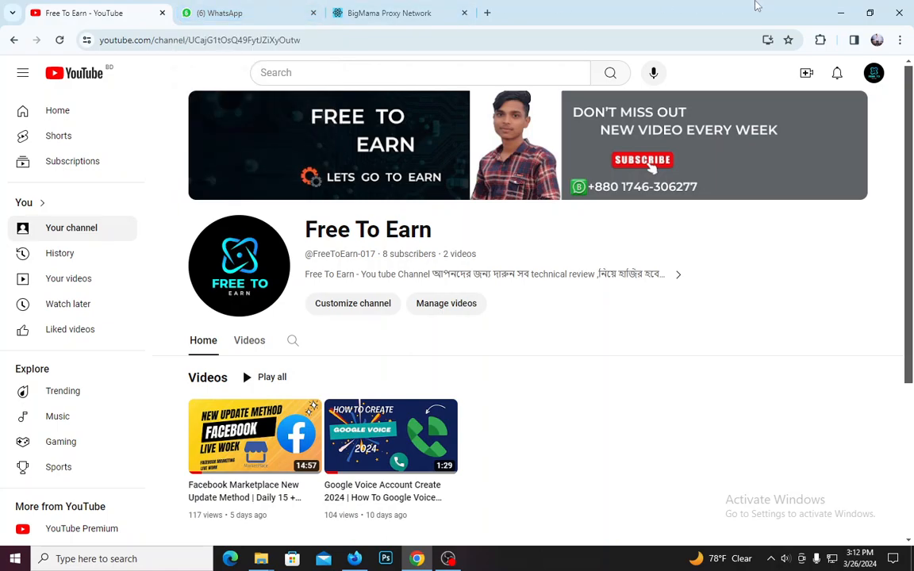
Step: Minimize Chrome to show the desktop
{"action": "left_click", "coordinate": [841, 11]}
{"action": "right_click", "coordinate": [558, 66]}
{"action": "left_click", "coordinate": [587, 95]}
{"action": "mouse_move", "coordinate": [418, 559]}
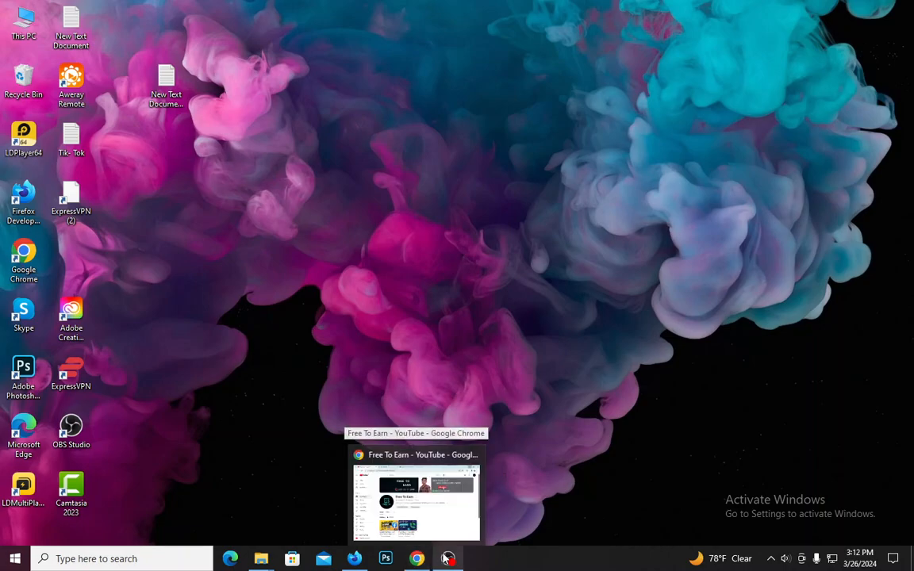